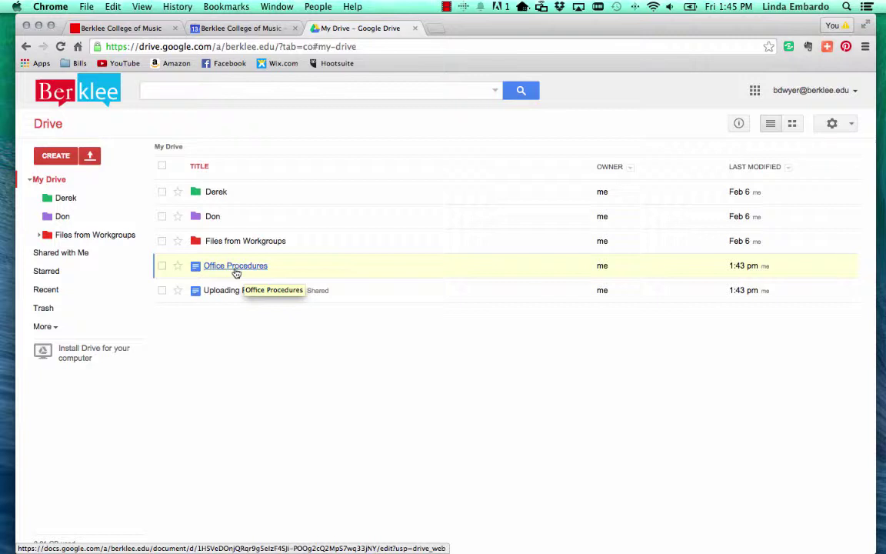
left_click(161, 266)
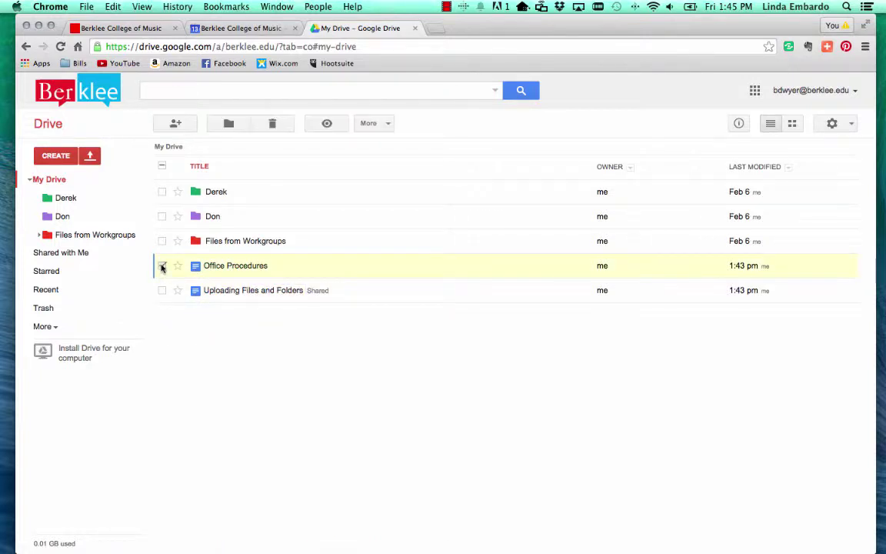
left_click(173, 126)
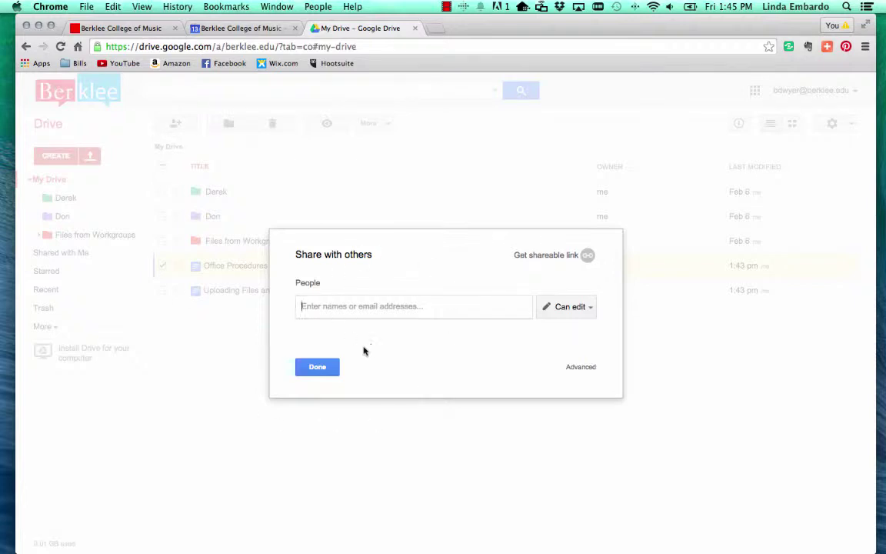
left_click(318, 367)
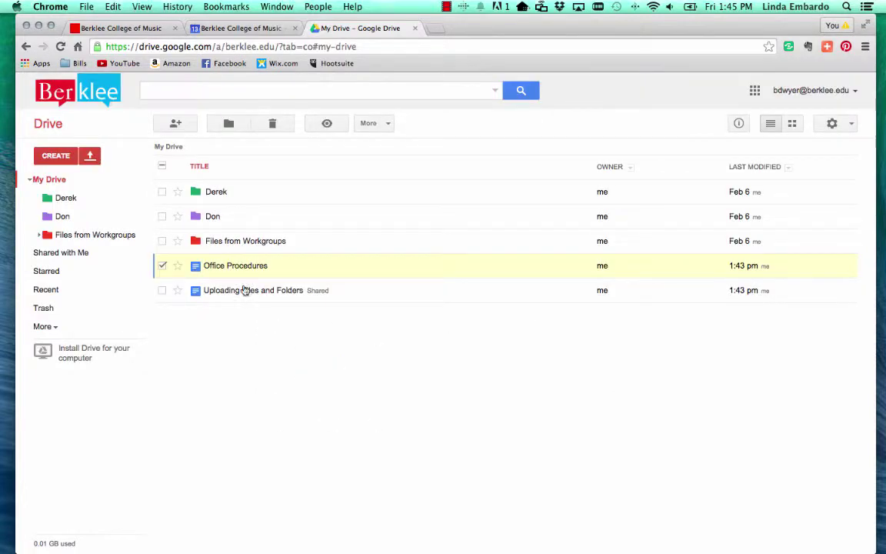
left_click(162, 265)
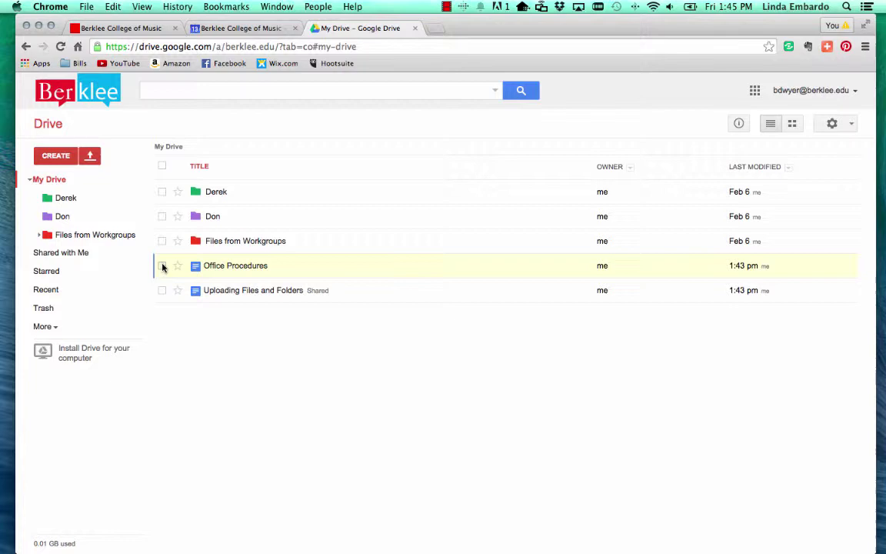
- Open the Office Procedures document and bring up its advanced sharing settings
left_click(236, 269)
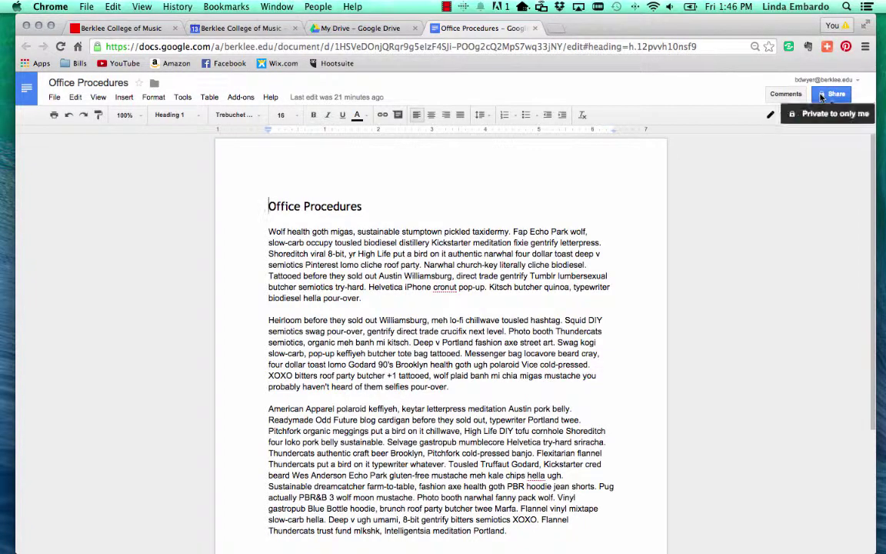
left_click(834, 95)
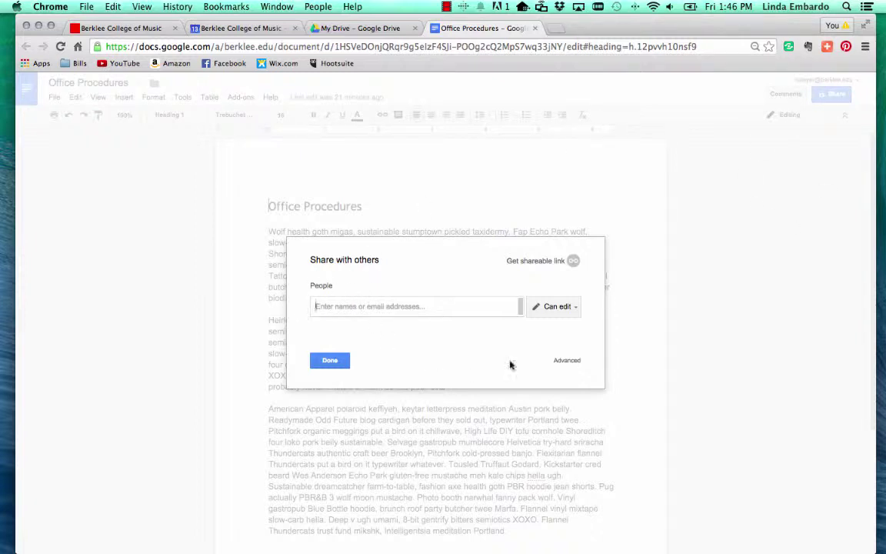
left_click(568, 362)
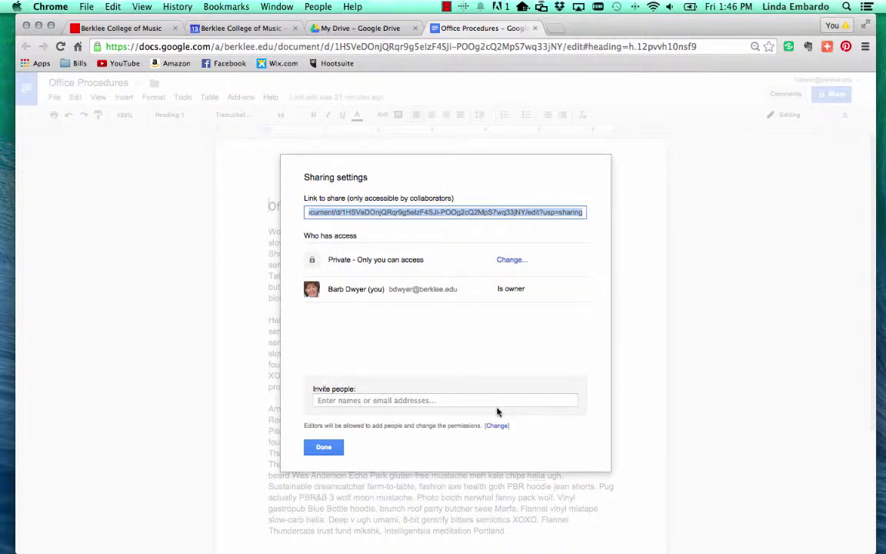
- Invite two colleagues from the contact suggestions to the document with Can edit access and send the email notification
left_click(384, 399)
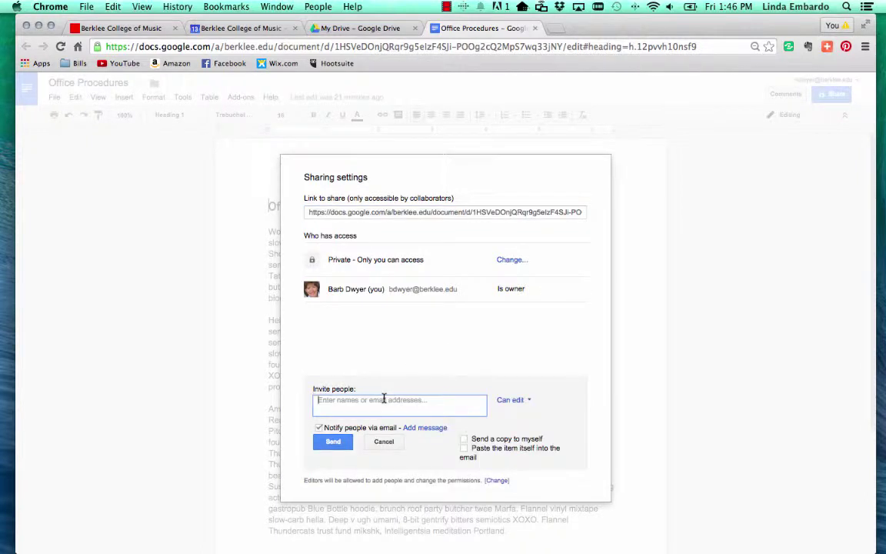
type("derke")
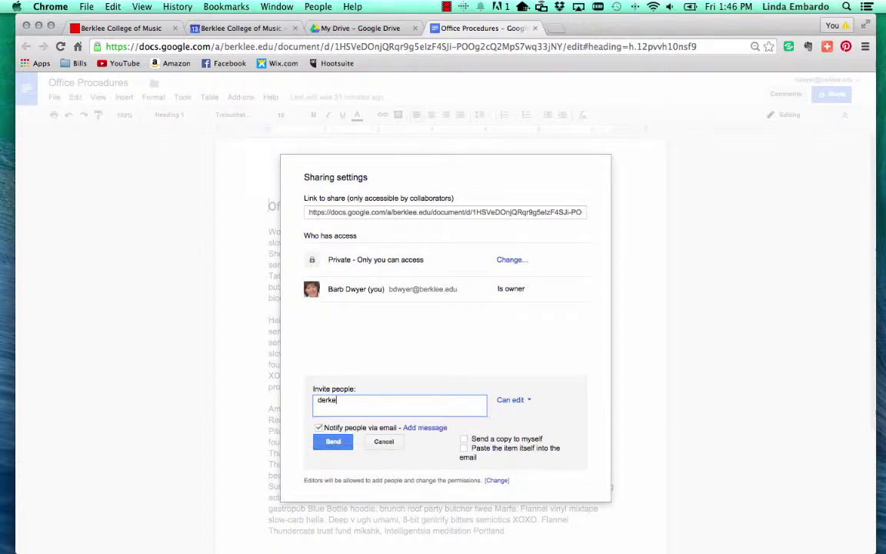
key("BackSpace")
key("BackSpace")
type("ek")
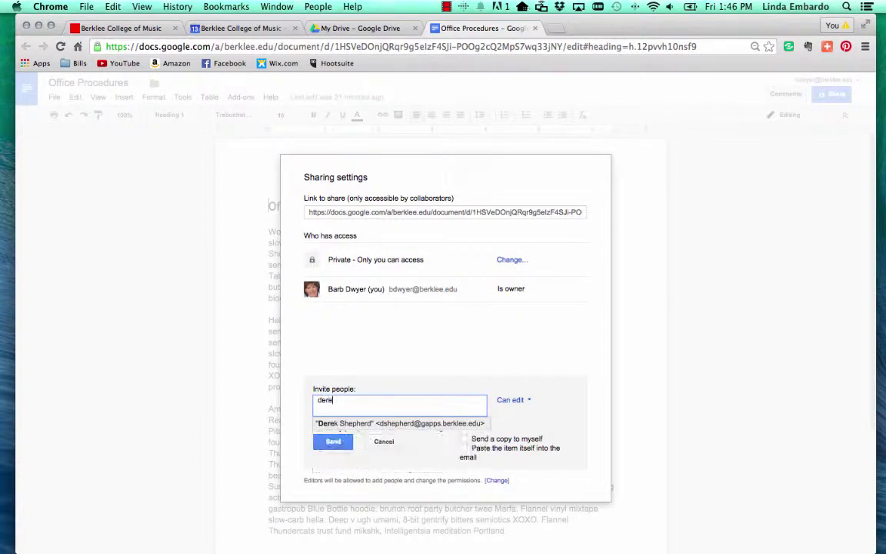
key("Return")
type("don dr")
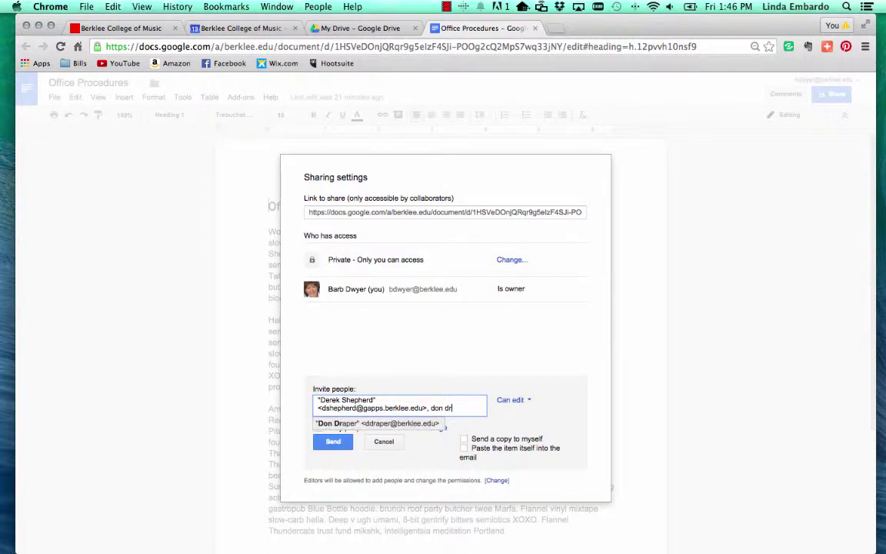
key("Return")
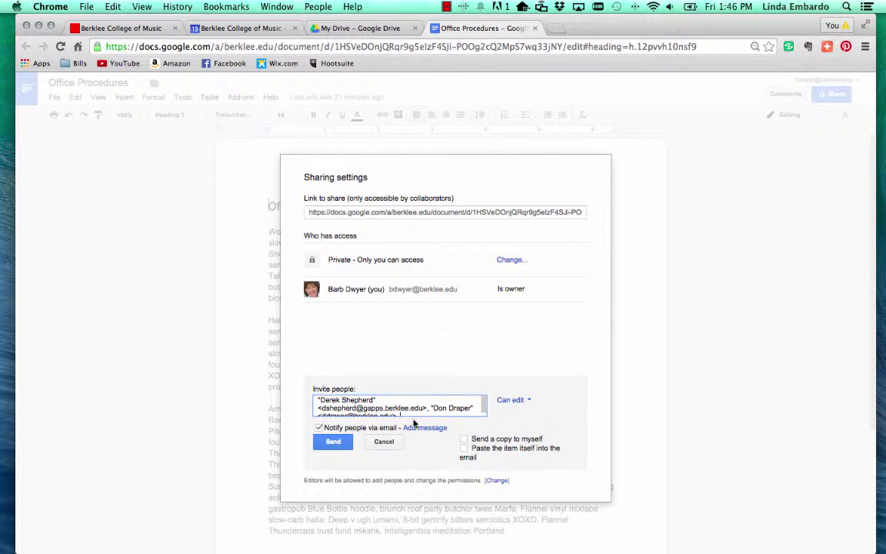
left_click(334, 443)
left_click(333, 441)
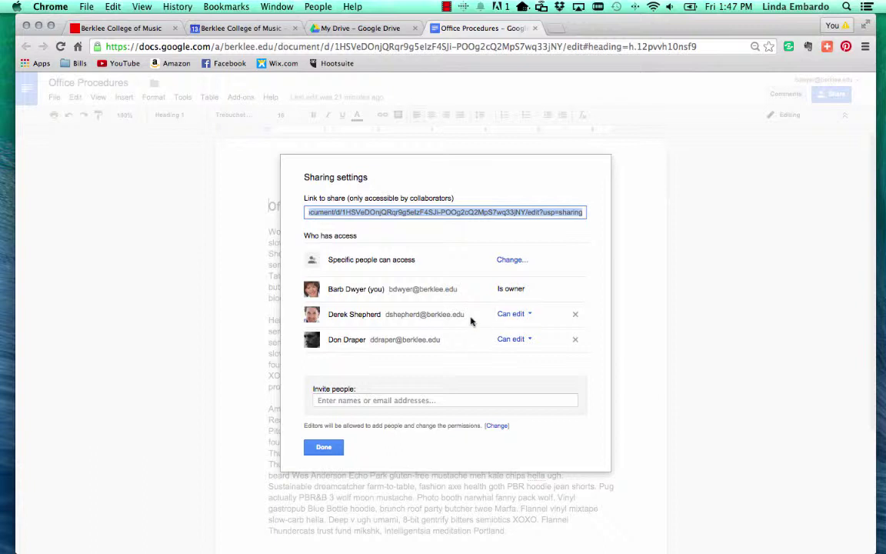
- Set the first invited colleague's access to Can comment and the second one's to Can view
left_click(521, 317)
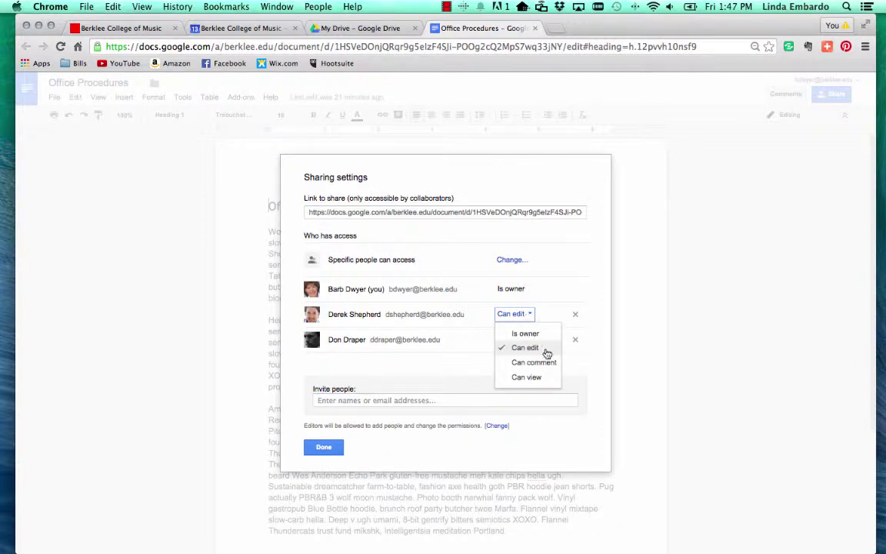
left_click(530, 365)
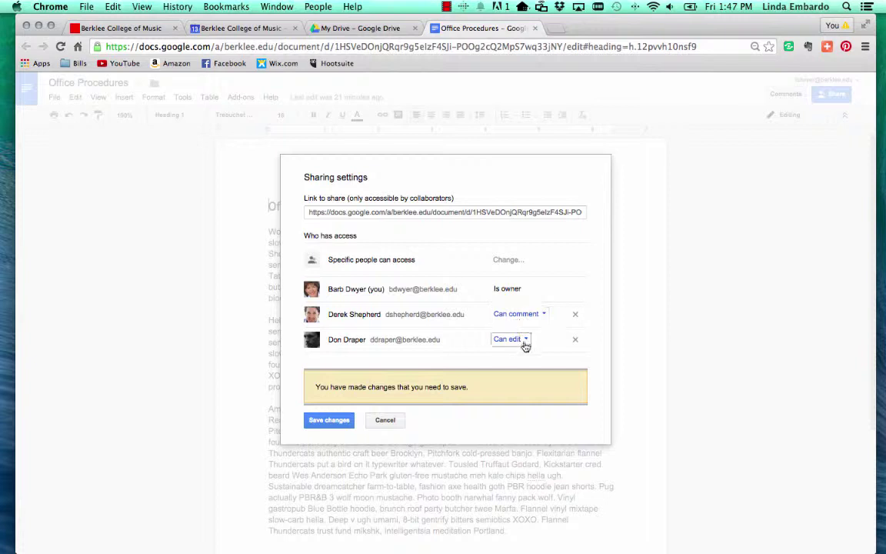
left_click(525, 340)
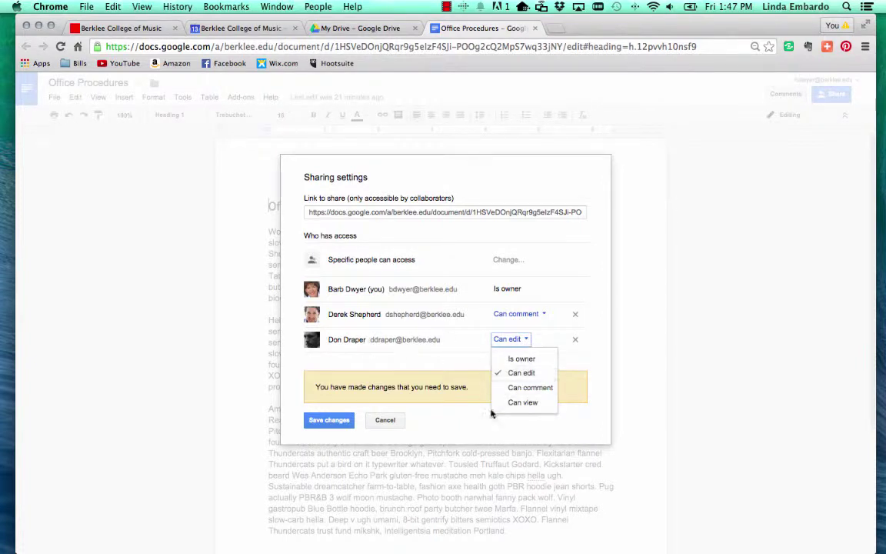
left_click(521, 402)
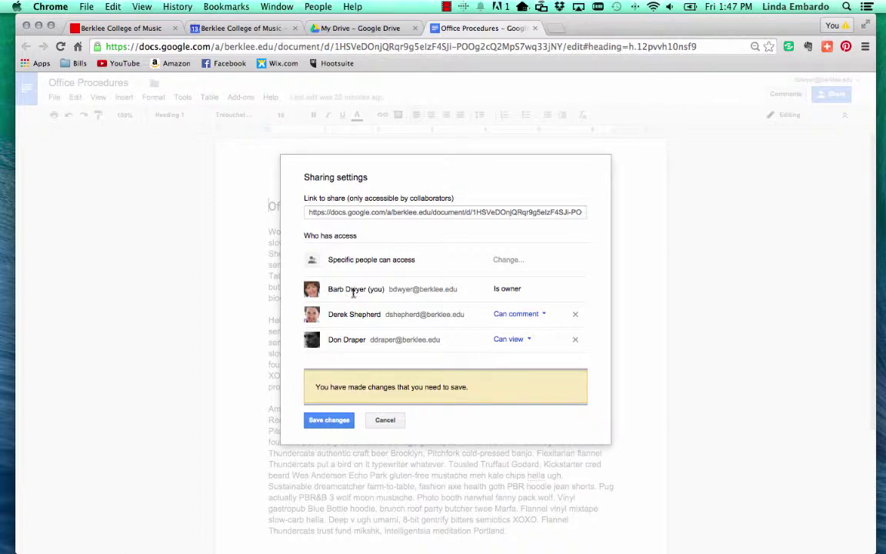
- Make the first invited colleague the document's owner, and return ownership to the original owner
left_click(516, 322)
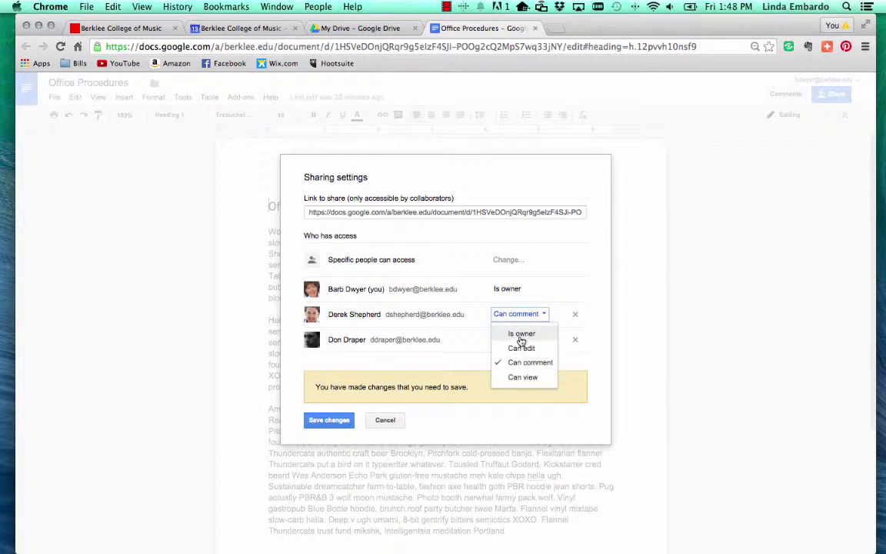
left_click(521, 336)
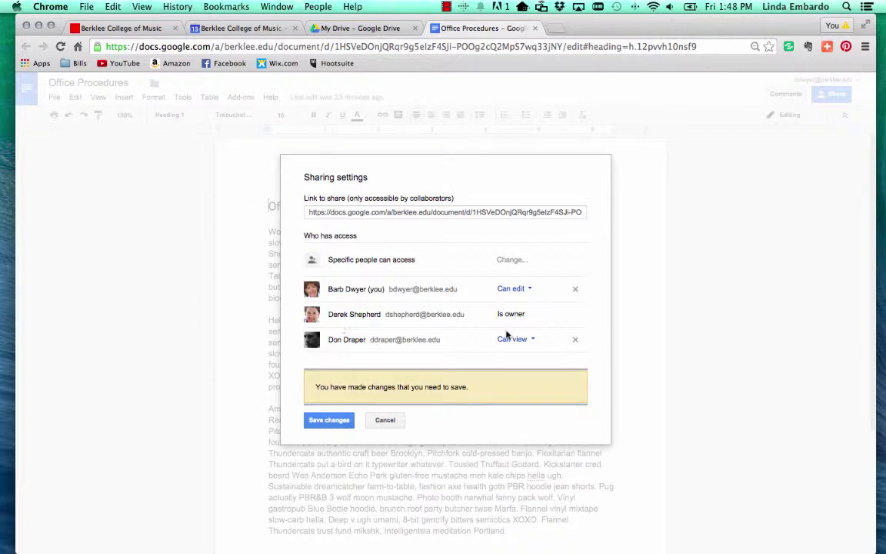
left_click(512, 291)
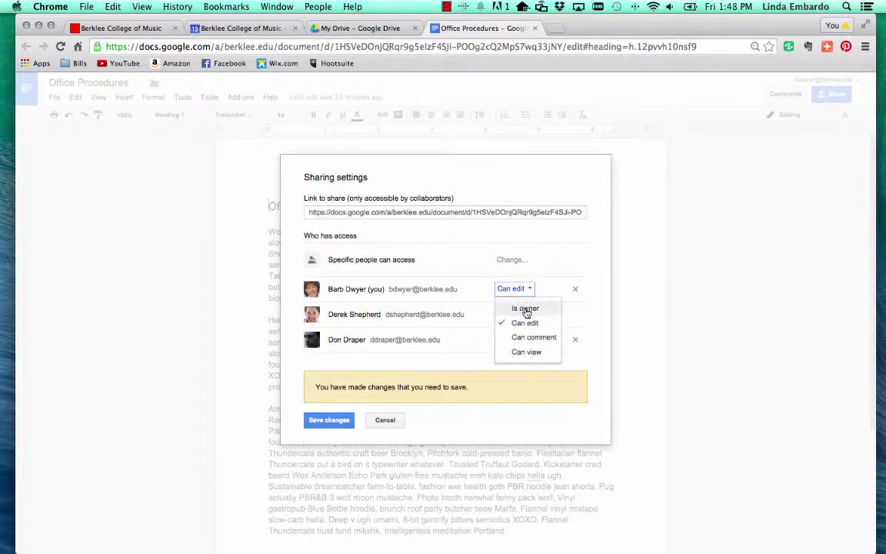
left_click(526, 309)
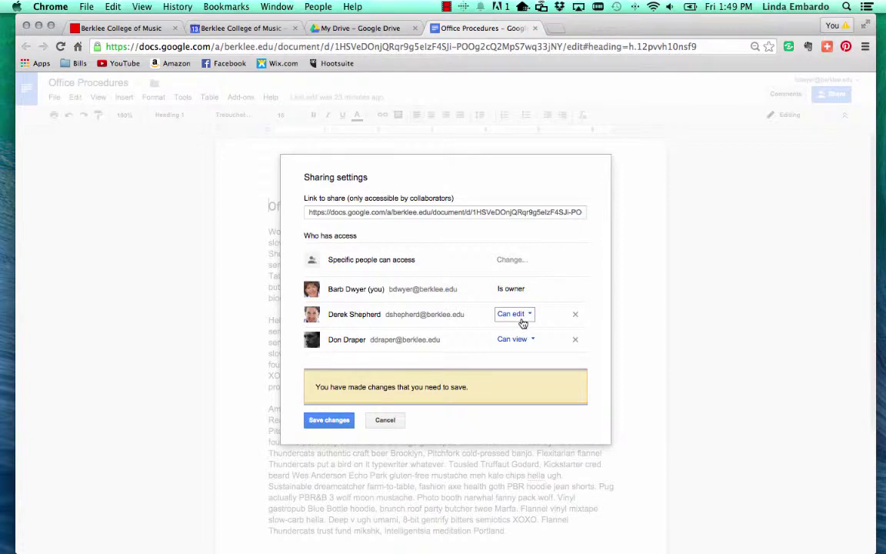
- Save the sharing changes and close the Office Procedures document
left_click(317, 420)
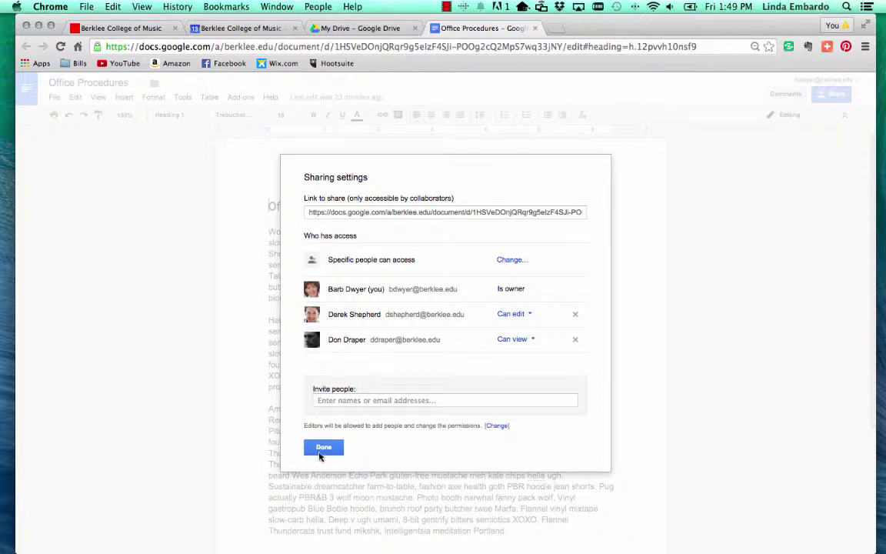
left_click(323, 448)
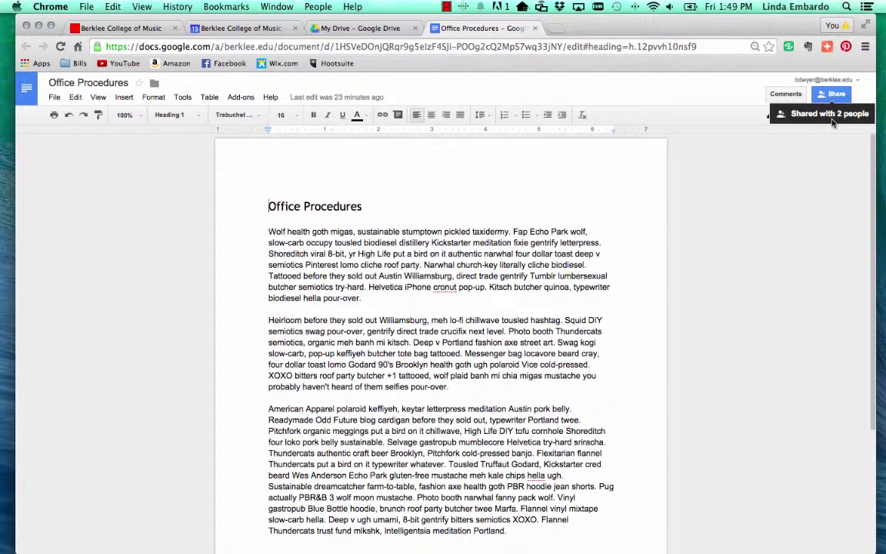
left_click(534, 28)
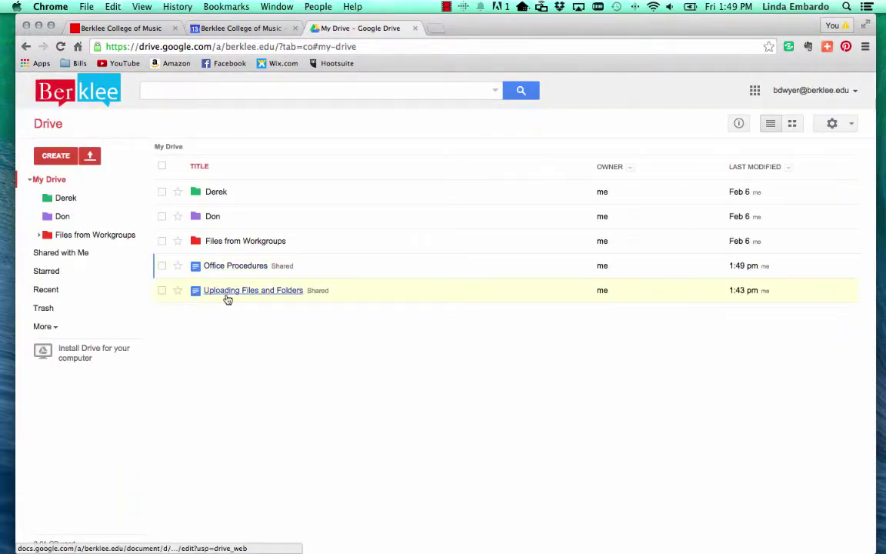
- View the shared document Uploading Files and Folders and close it again
left_click(269, 294)
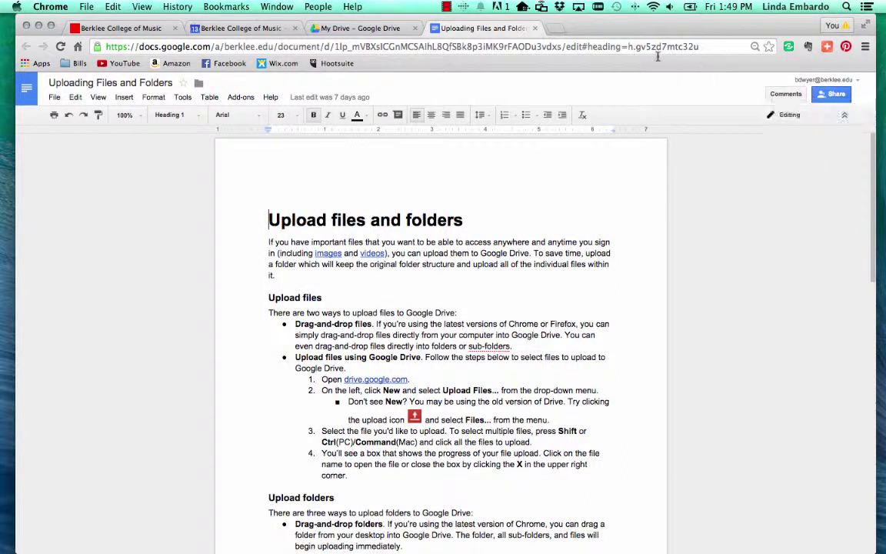
left_click(534, 28)
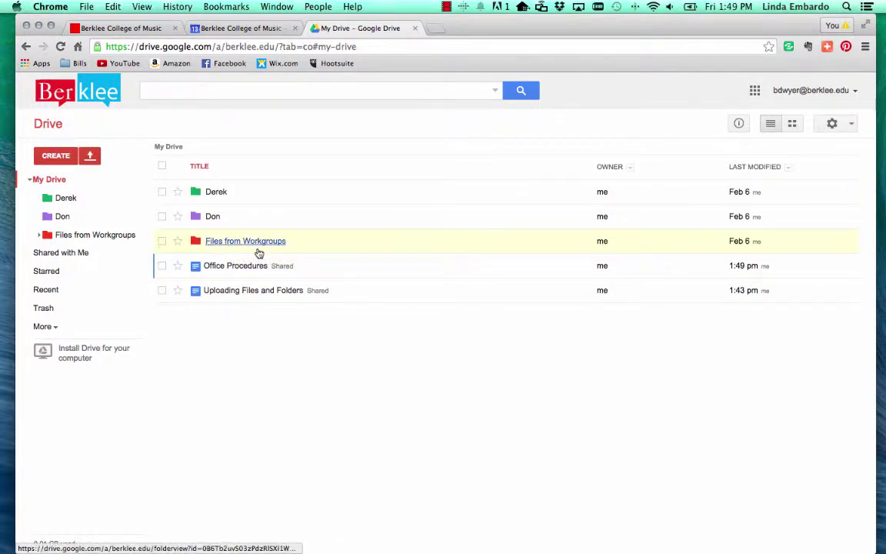
- Share the Files from Workgroups folder with the first invited colleague, giving Can edit access, and send the invitation
left_click(163, 243)
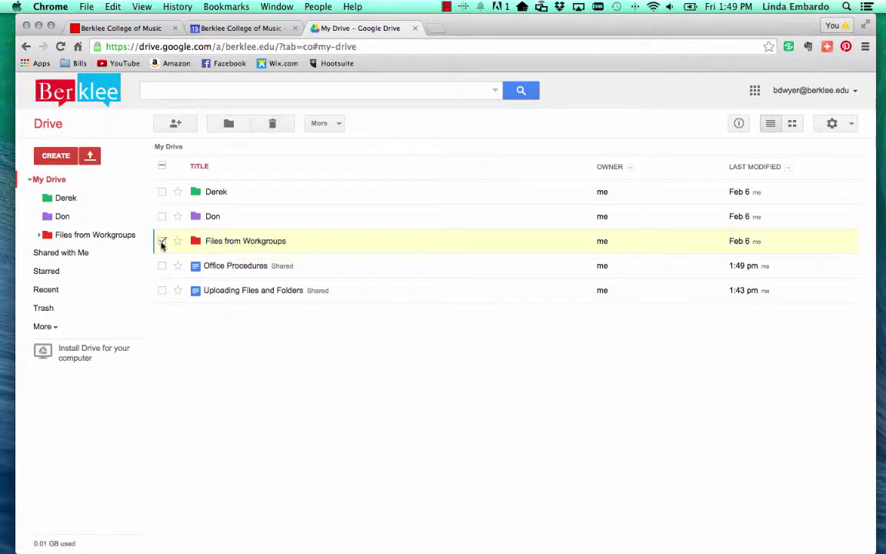
left_click(176, 126)
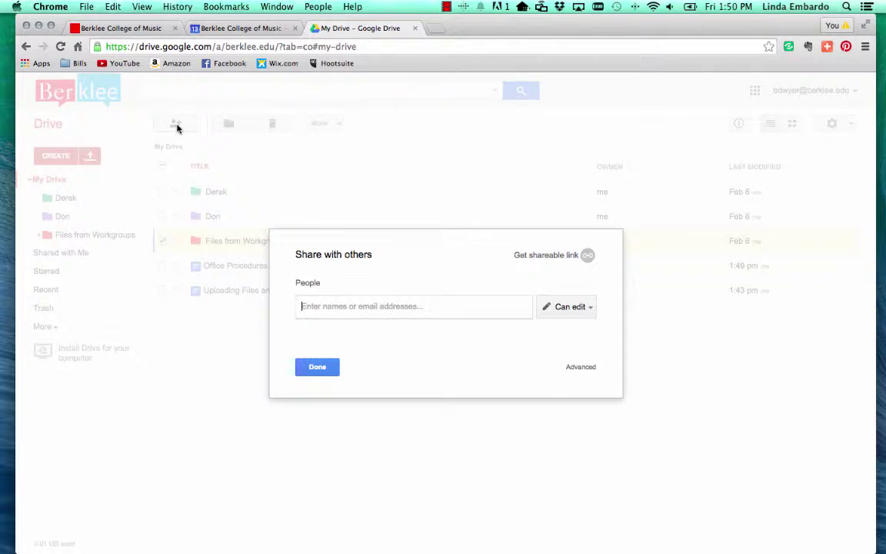
type("derk")
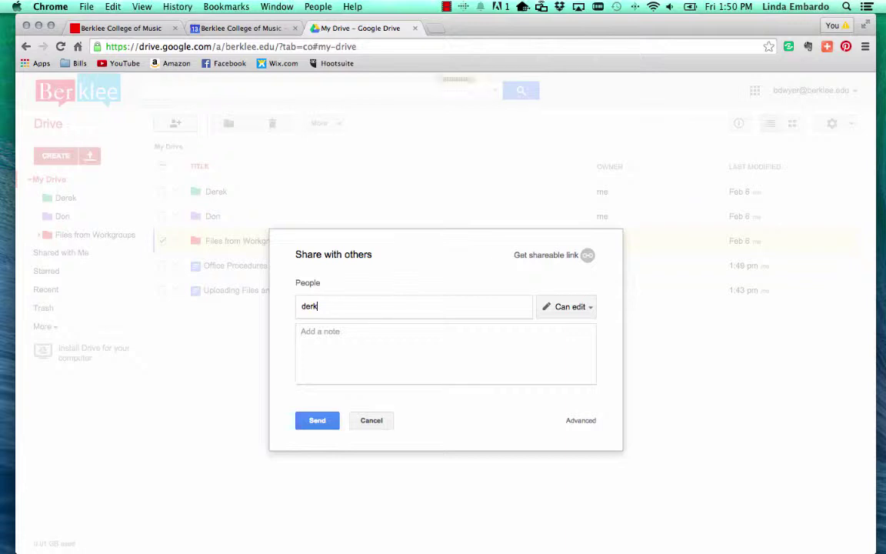
key("BackSpace")
type("ek")
key("Return")
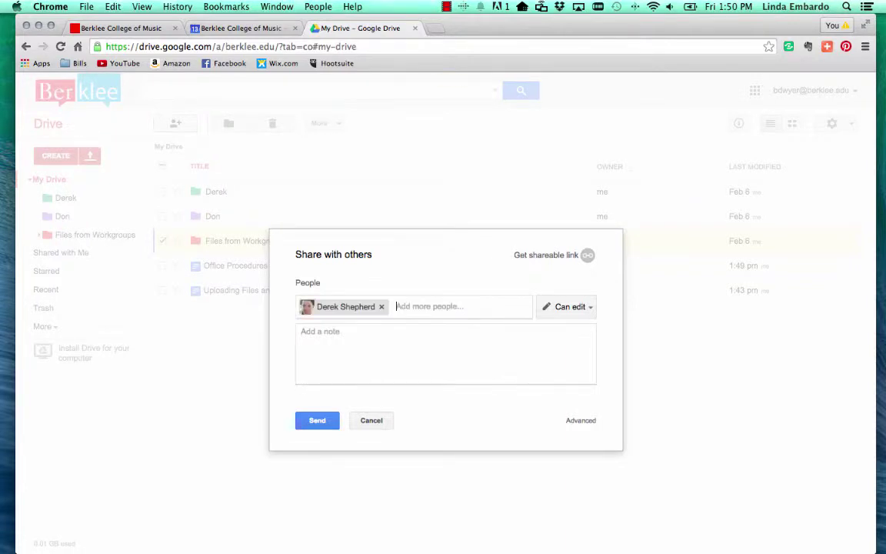
left_click(316, 421)
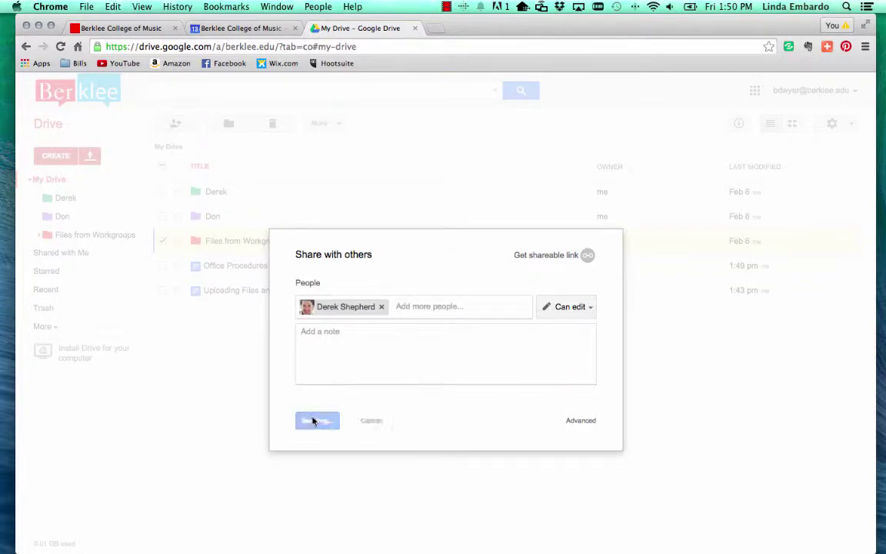